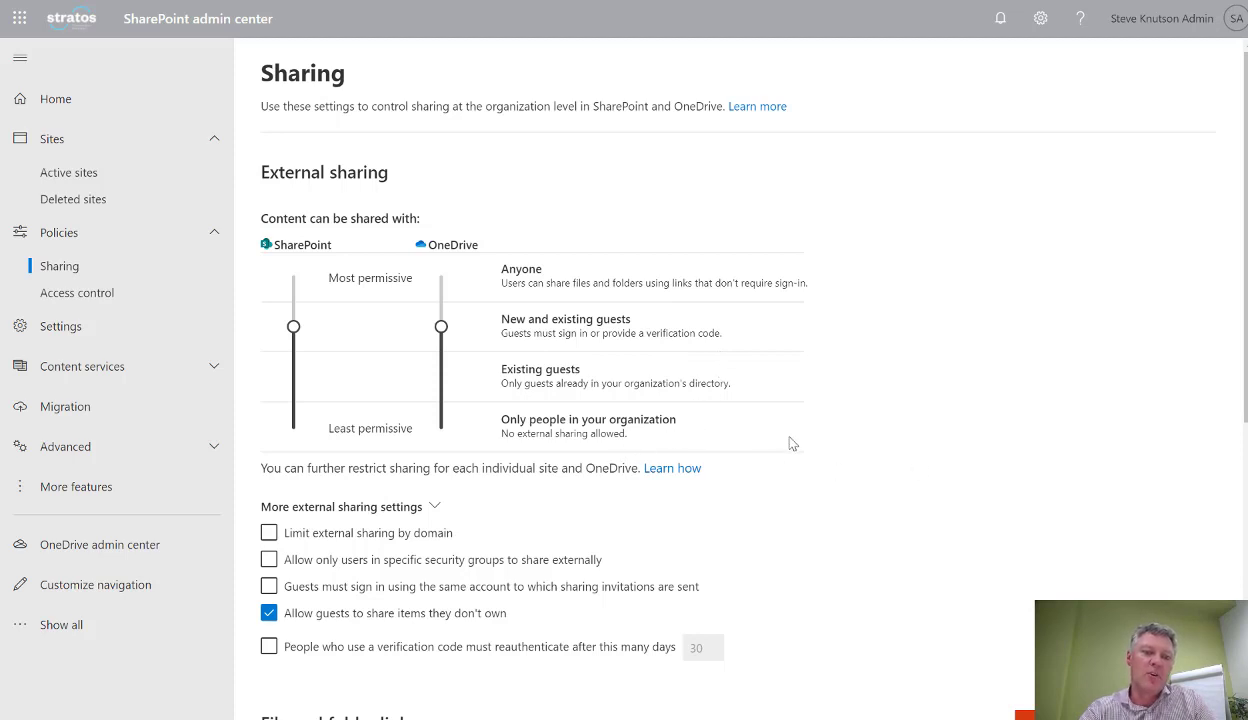
# - Under More external sharing settings, turn on Limit external sharing by domain without adding any domains
pyautogui.click(415, 500)
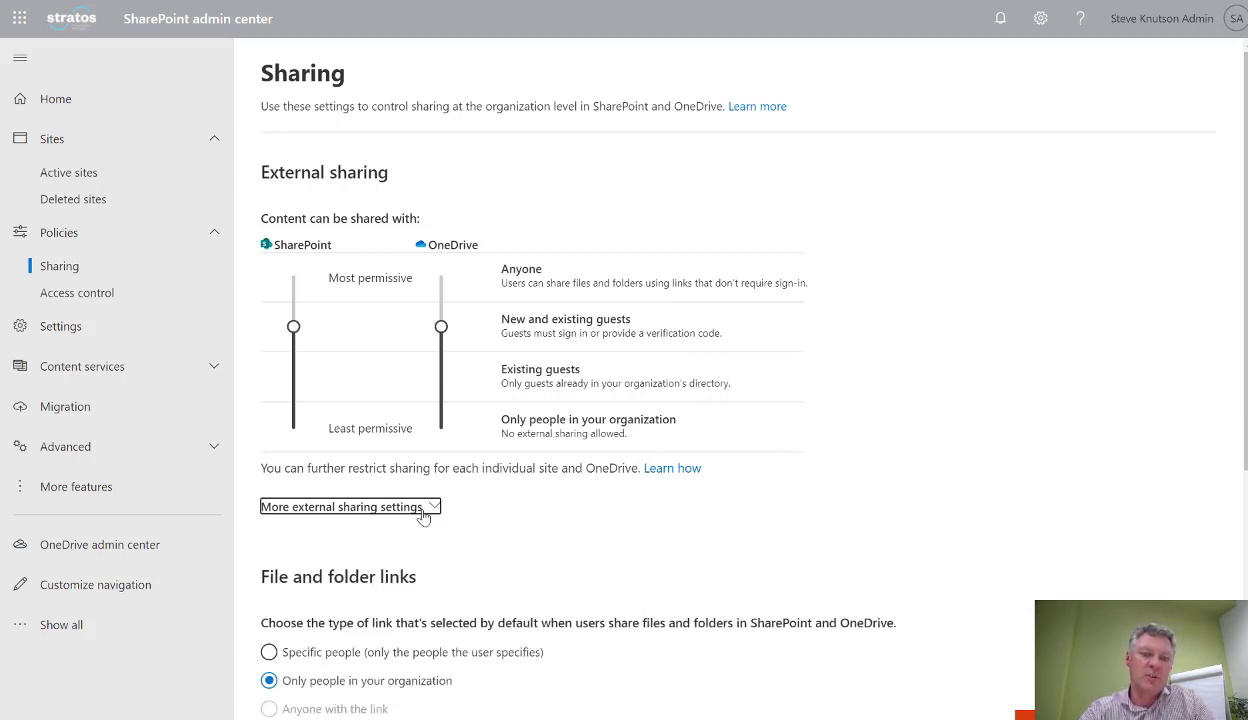
pyautogui.click(431, 510)
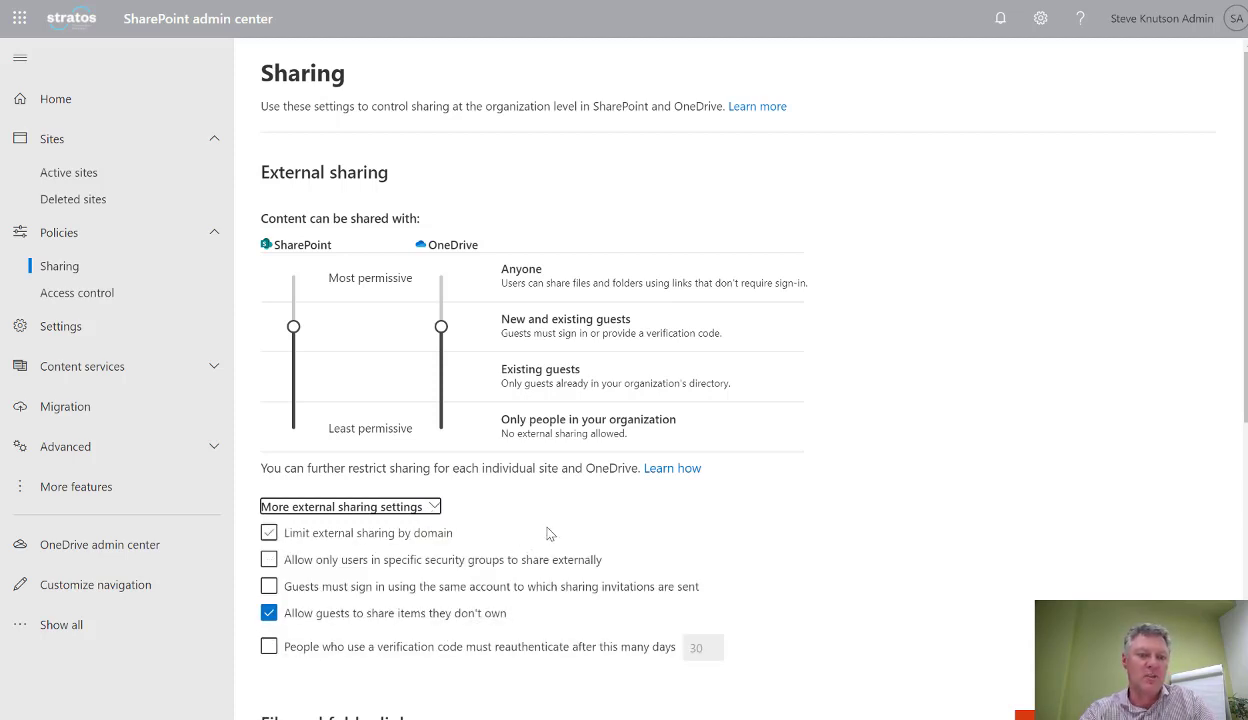
pyautogui.click(333, 533)
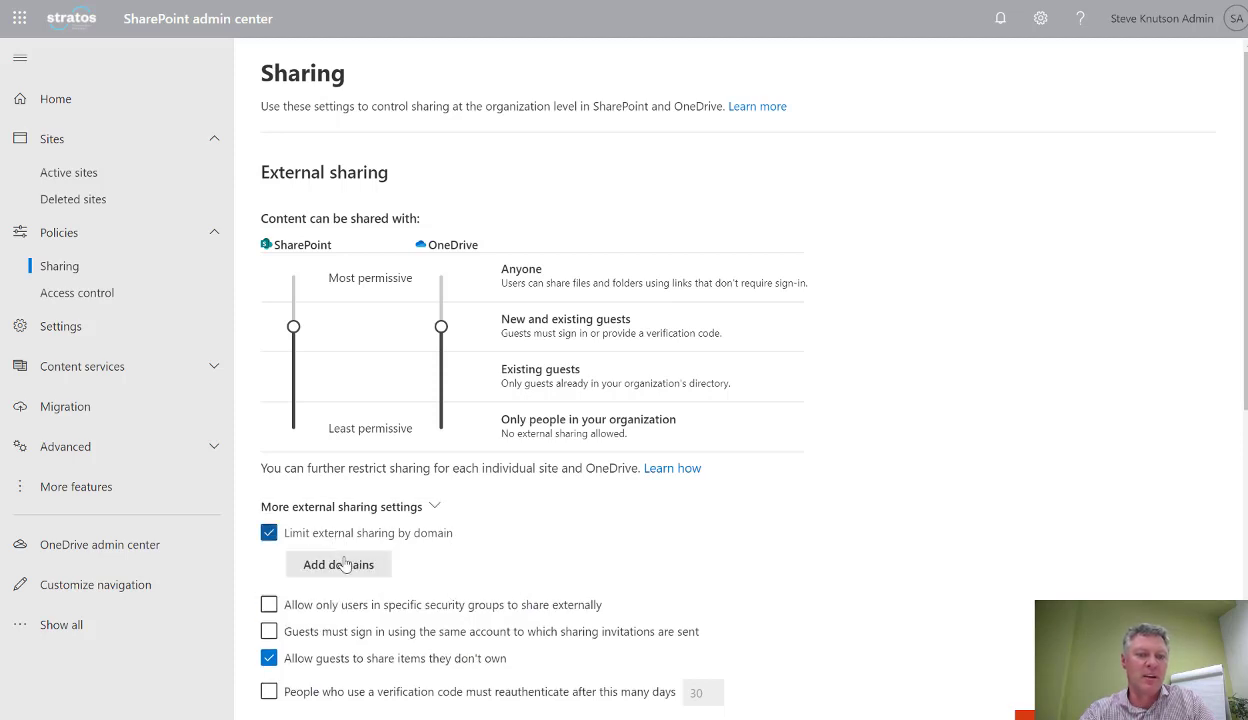
pyautogui.click(345, 566)
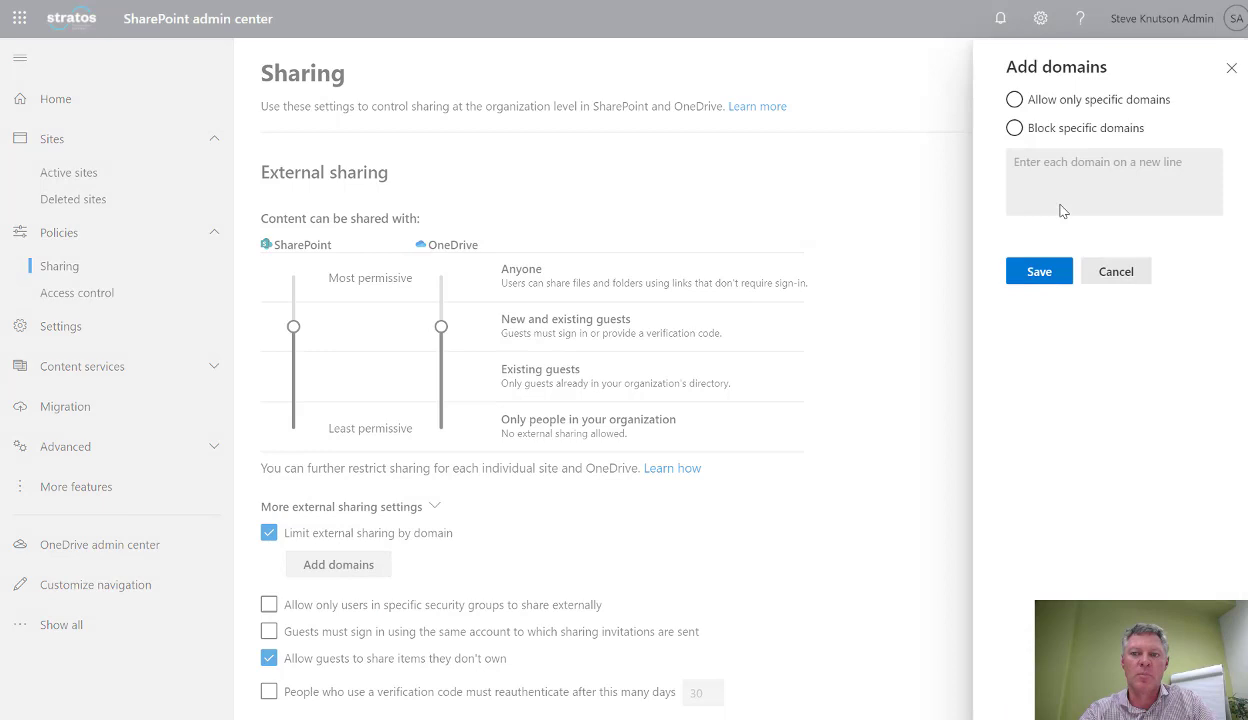
pyautogui.click(1231, 67)
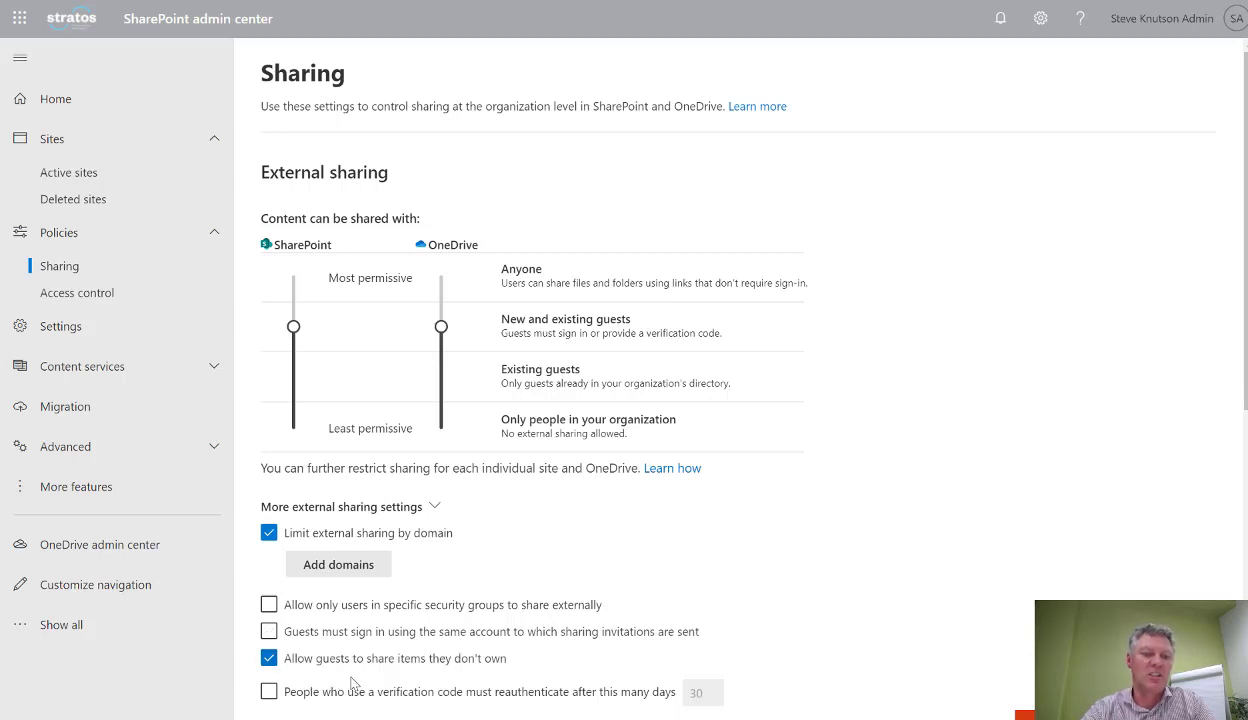
pyautogui.click(272, 661)
pyautogui.click(270, 659)
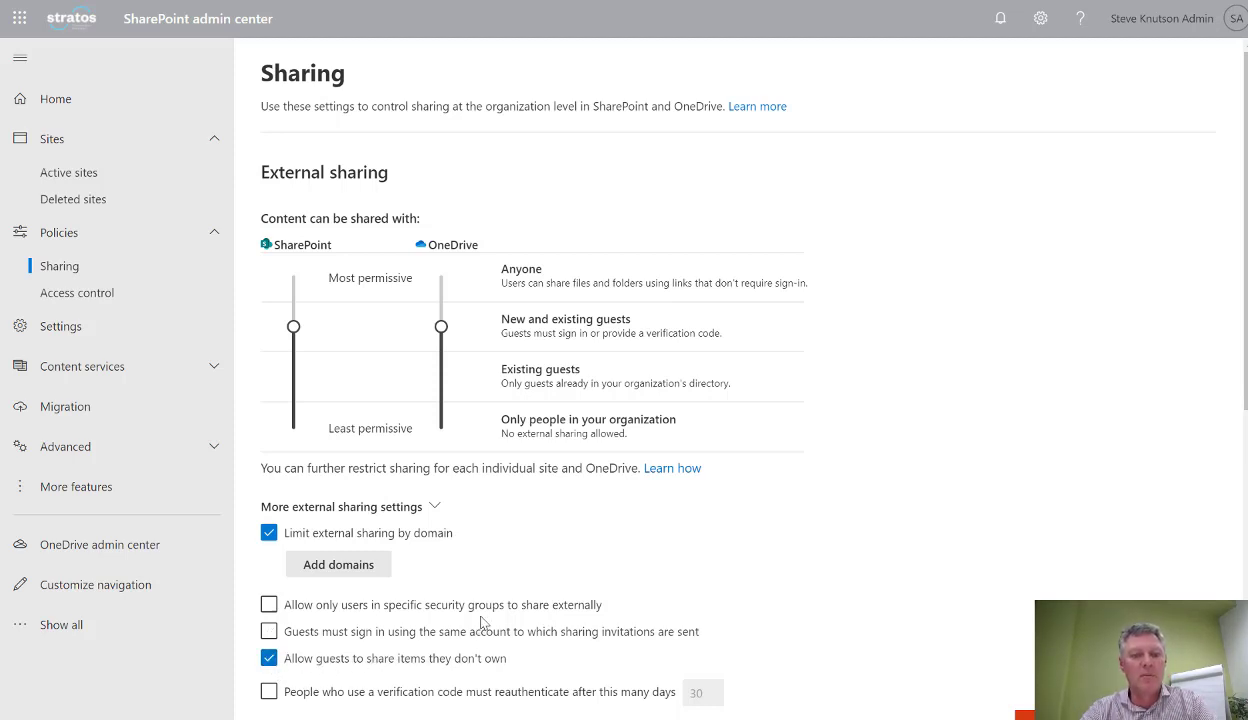
pyautogui.scroll(-2, 486, 595)
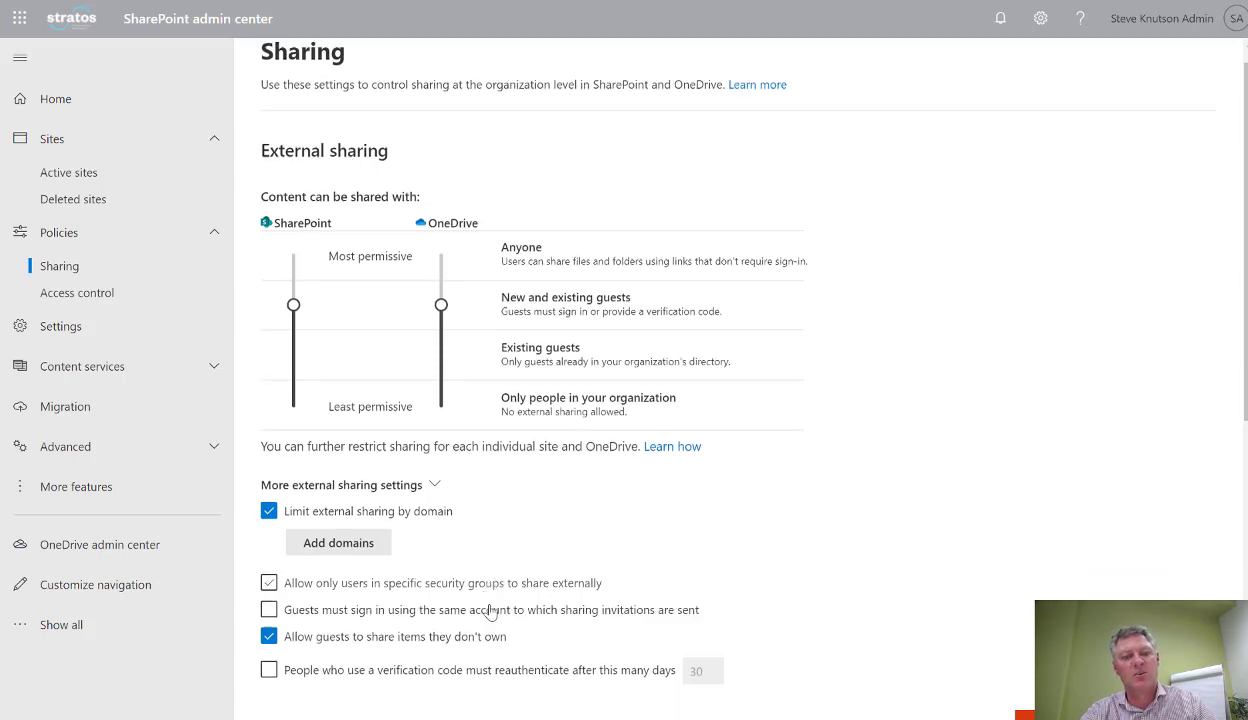
pyautogui.scroll(-2, 489, 615)
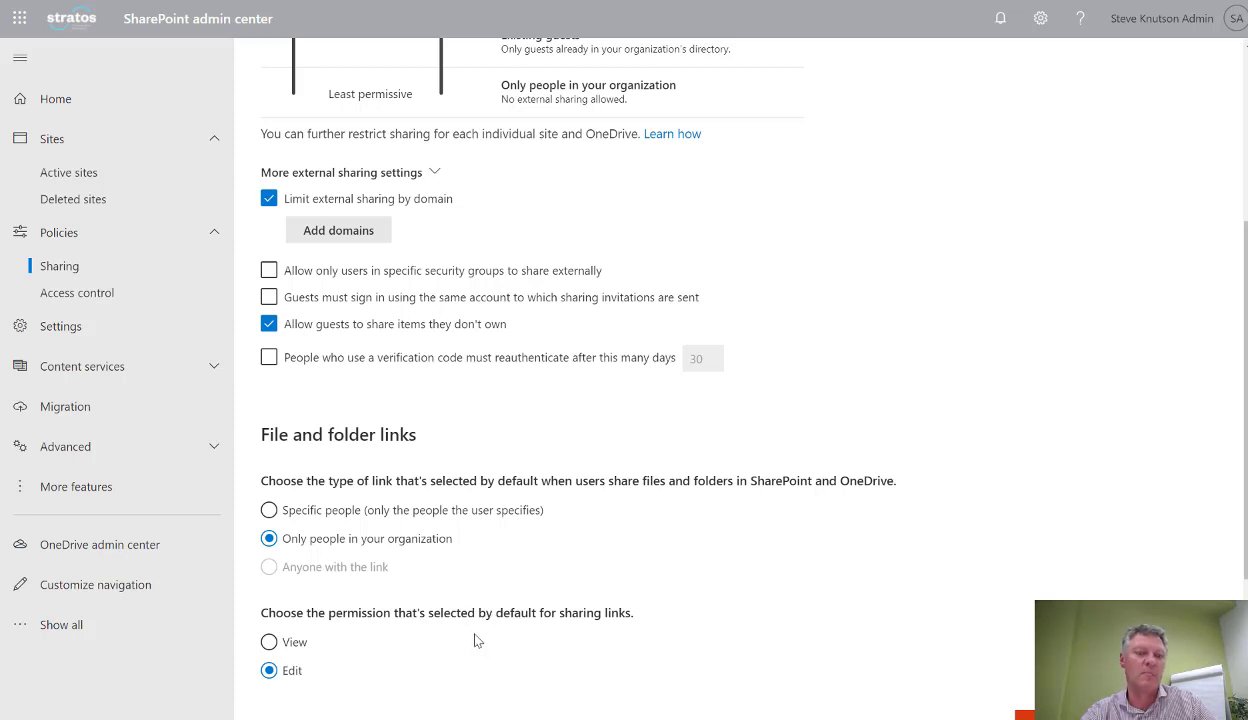
pyautogui.scroll(-2, 497, 594)
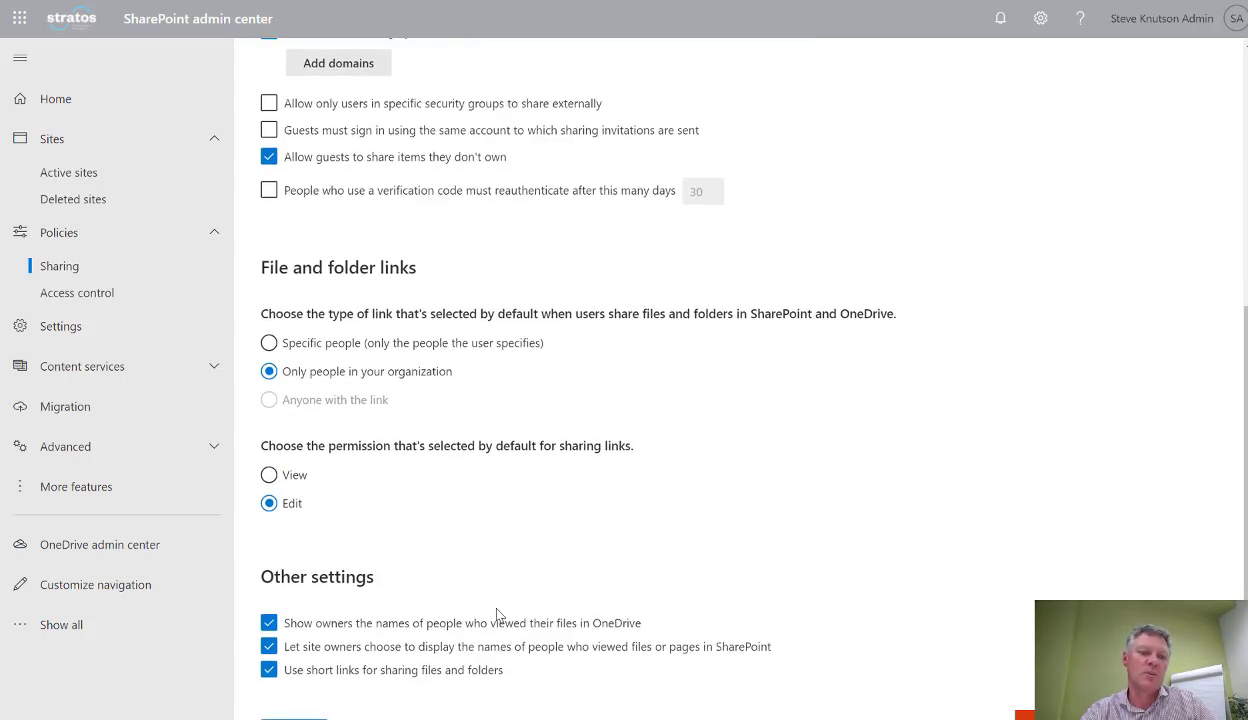
pyautogui.scroll(3, 497, 614)
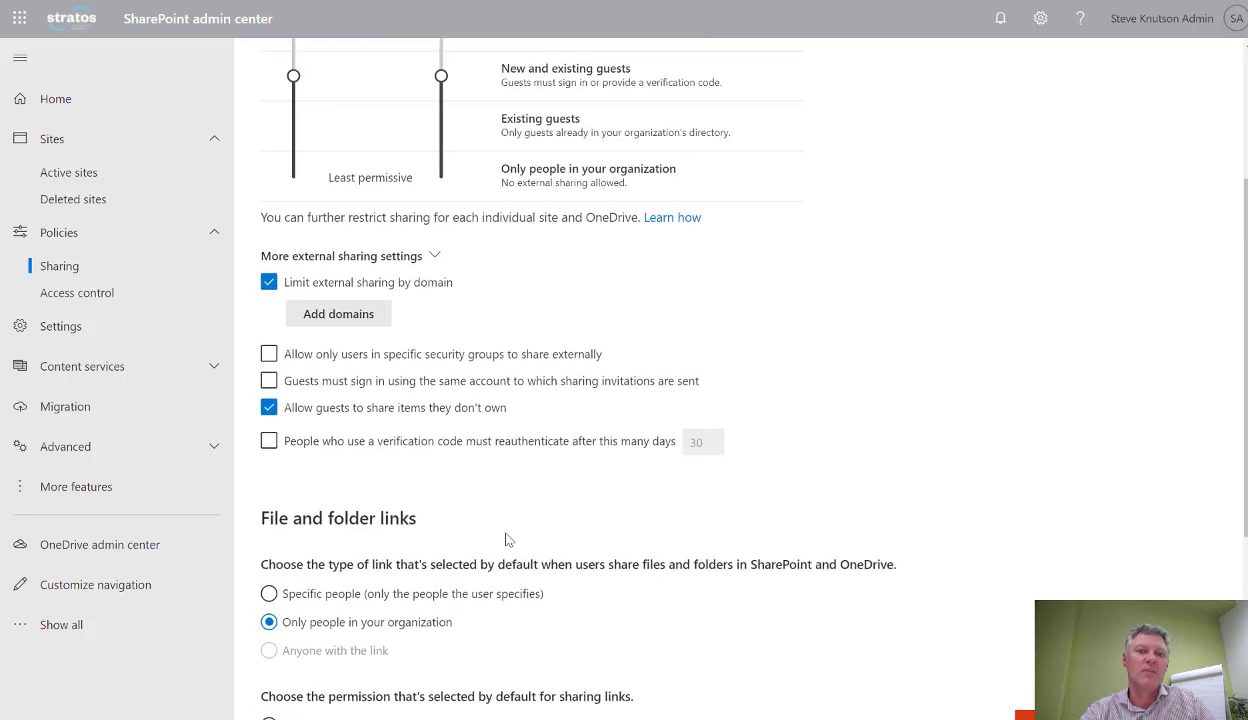
pyautogui.scroll(3, 513, 283)
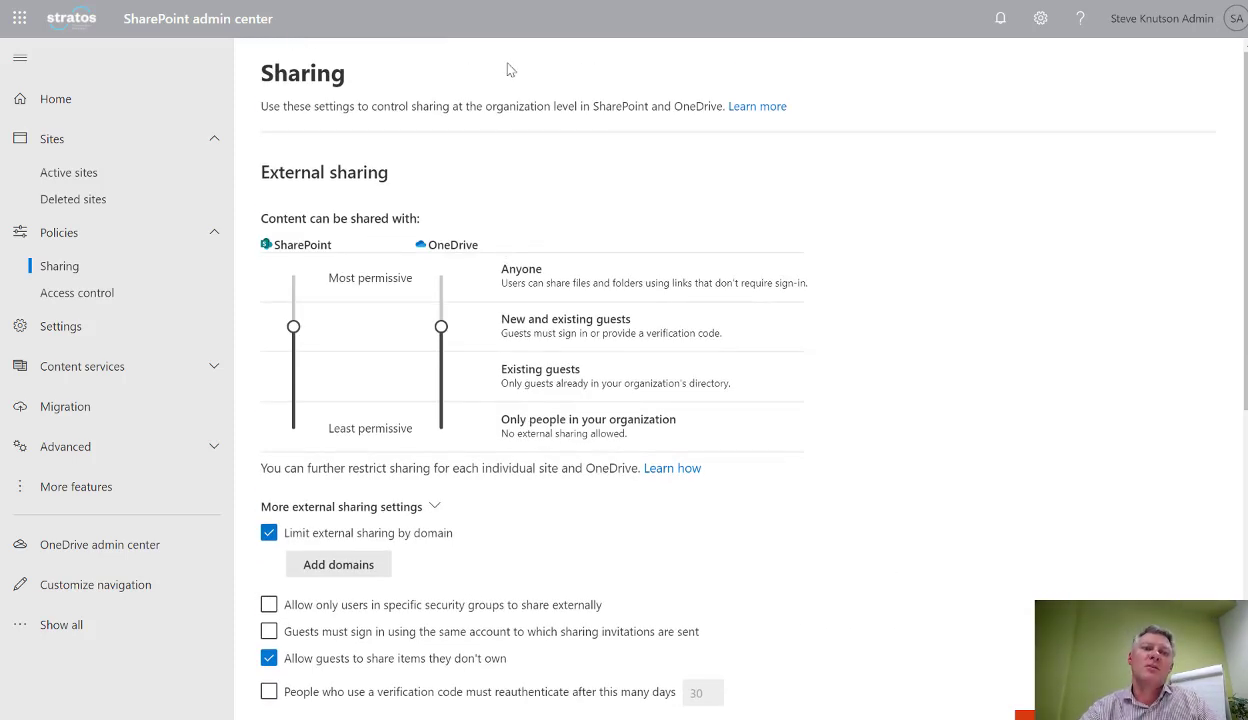
# - Set Controlled Documents Portal's external sharing to Only people in your organization and save
pyautogui.click(412, 2)
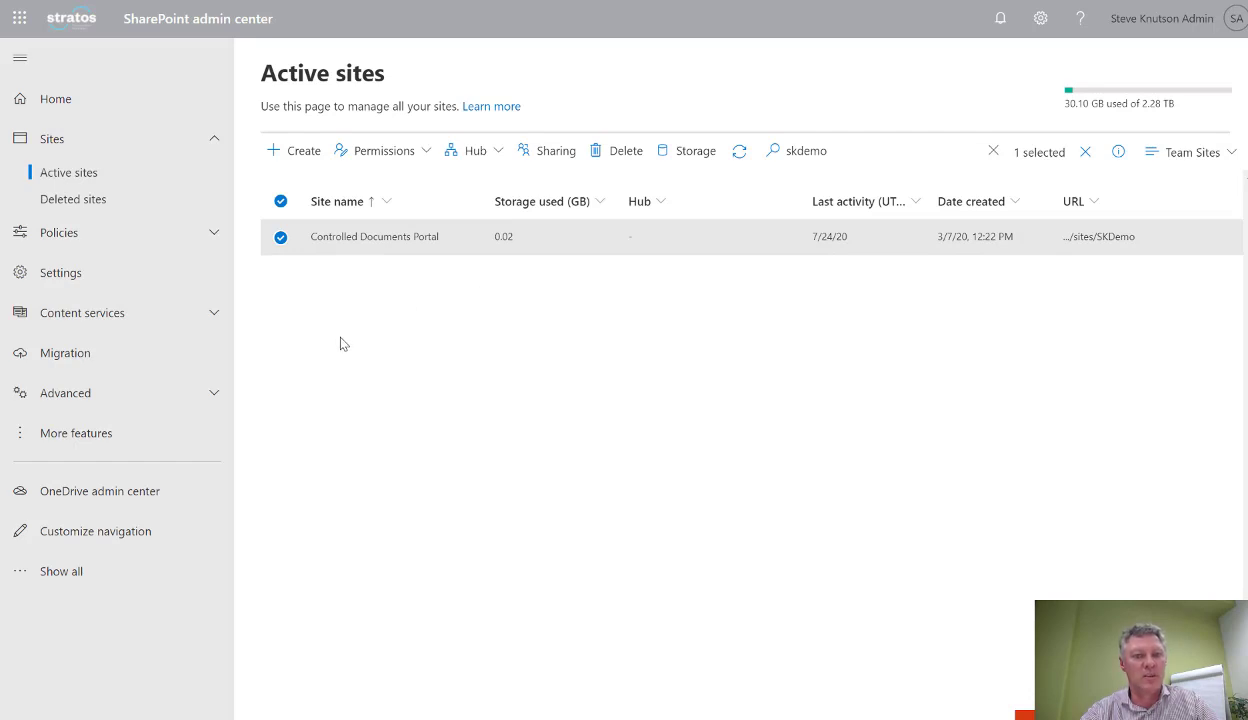
pyautogui.click(556, 153)
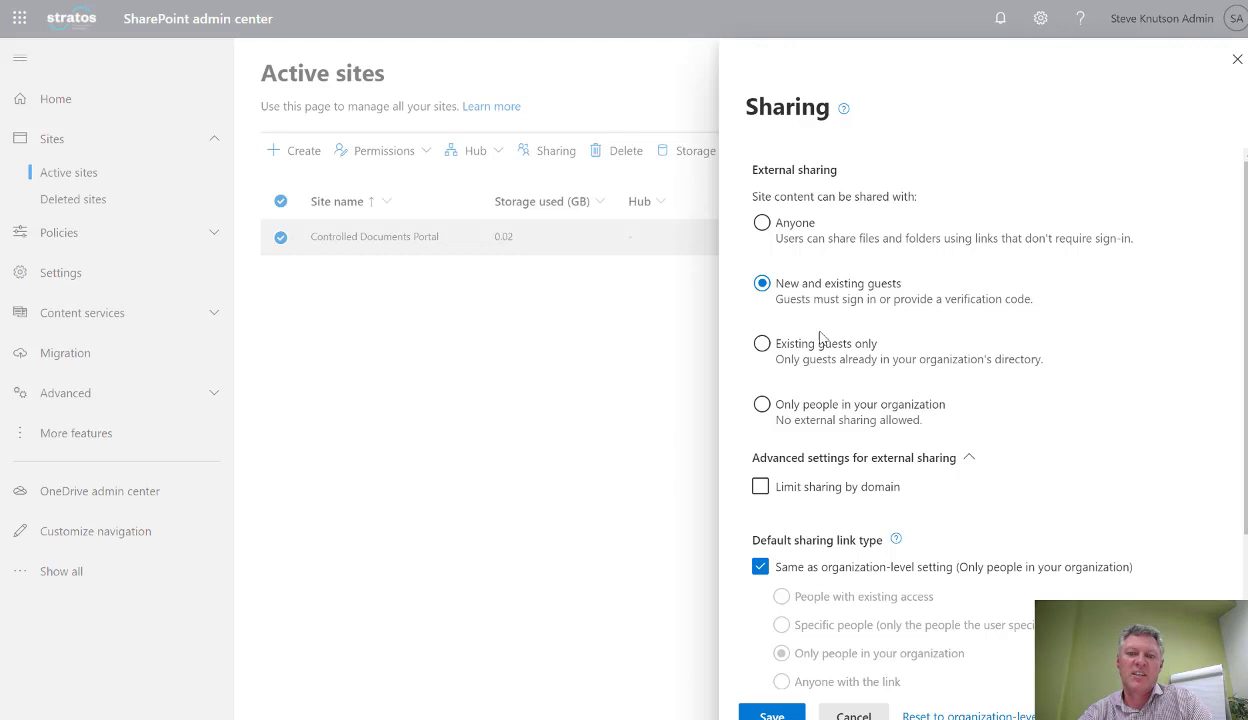
pyautogui.click(796, 410)
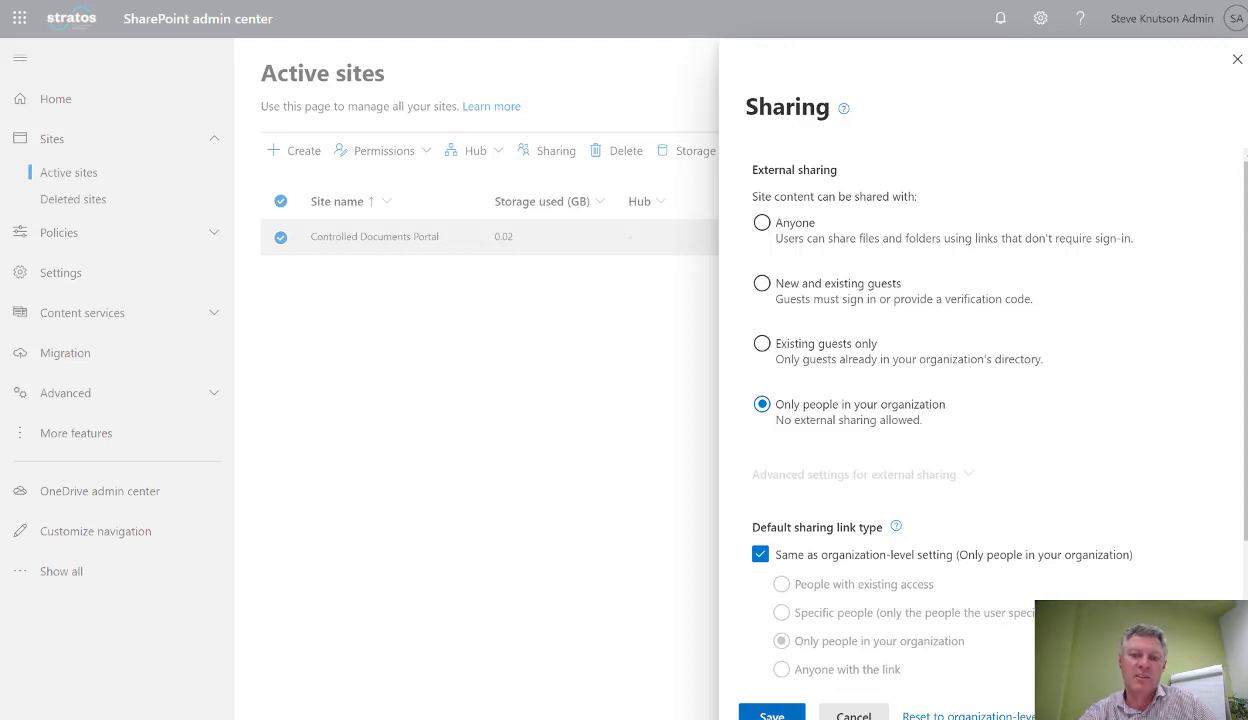
pyautogui.click(770, 714)
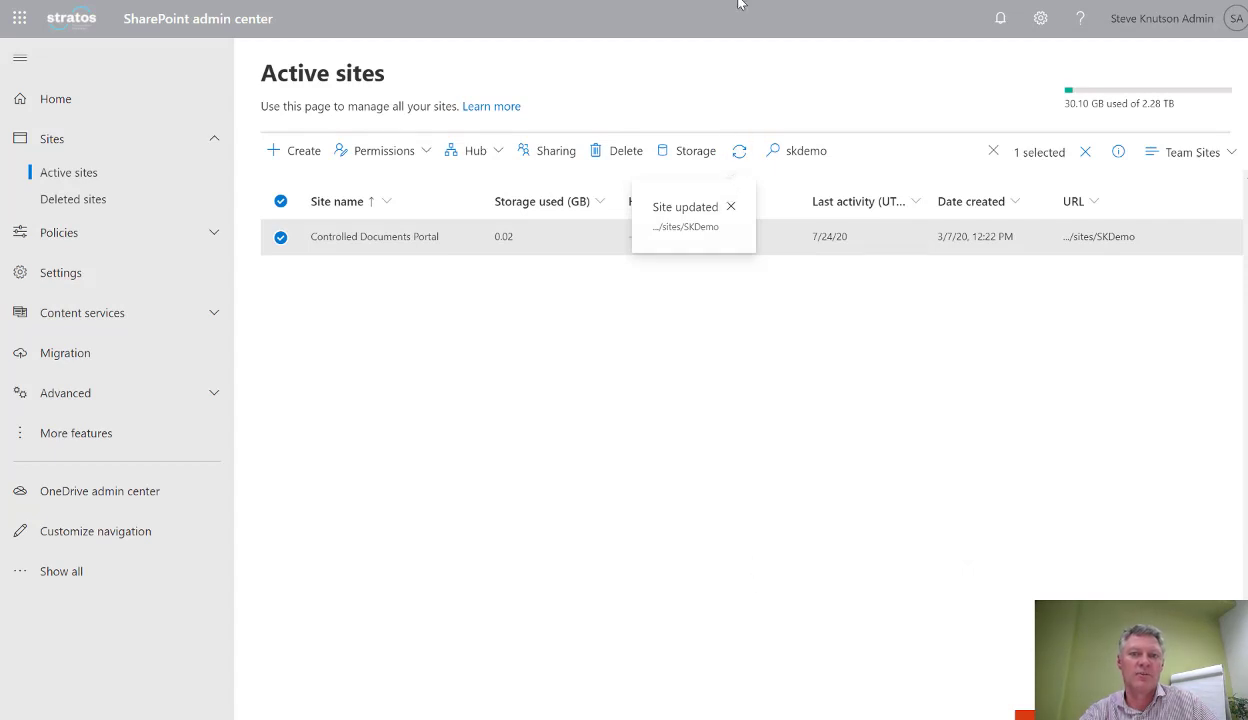
pyautogui.click(650, 2)
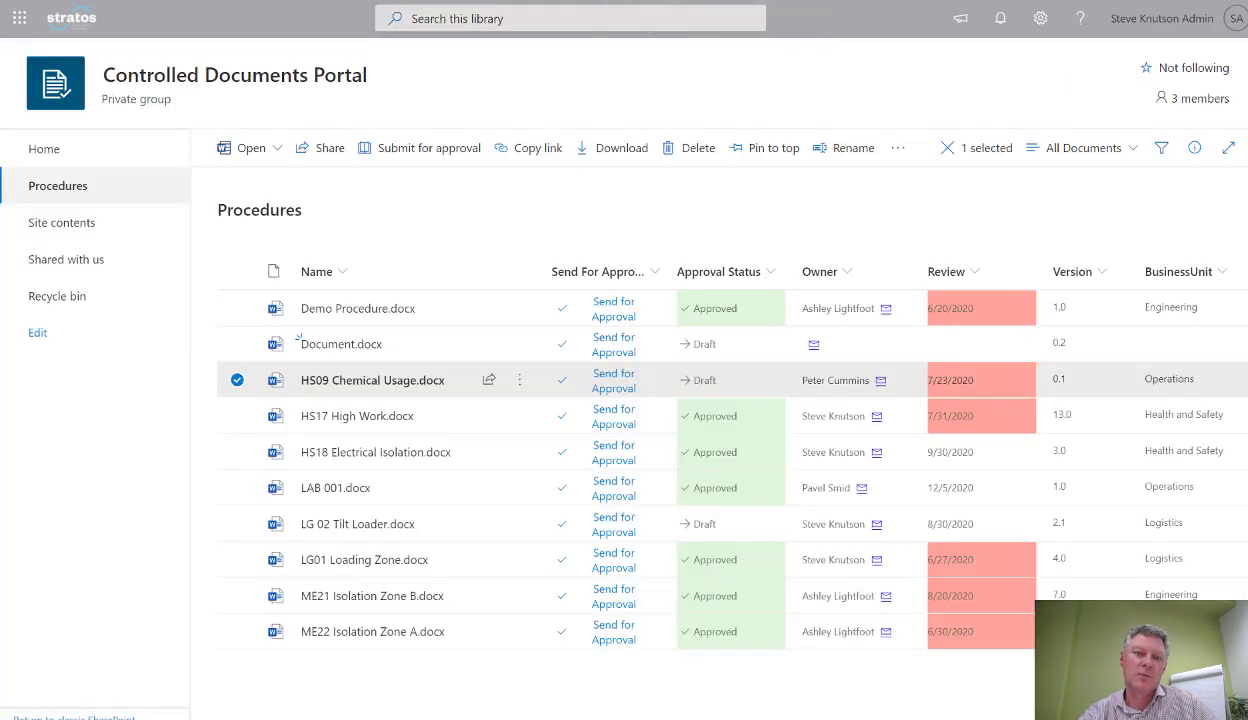
pyautogui.rightClick(405, 385)
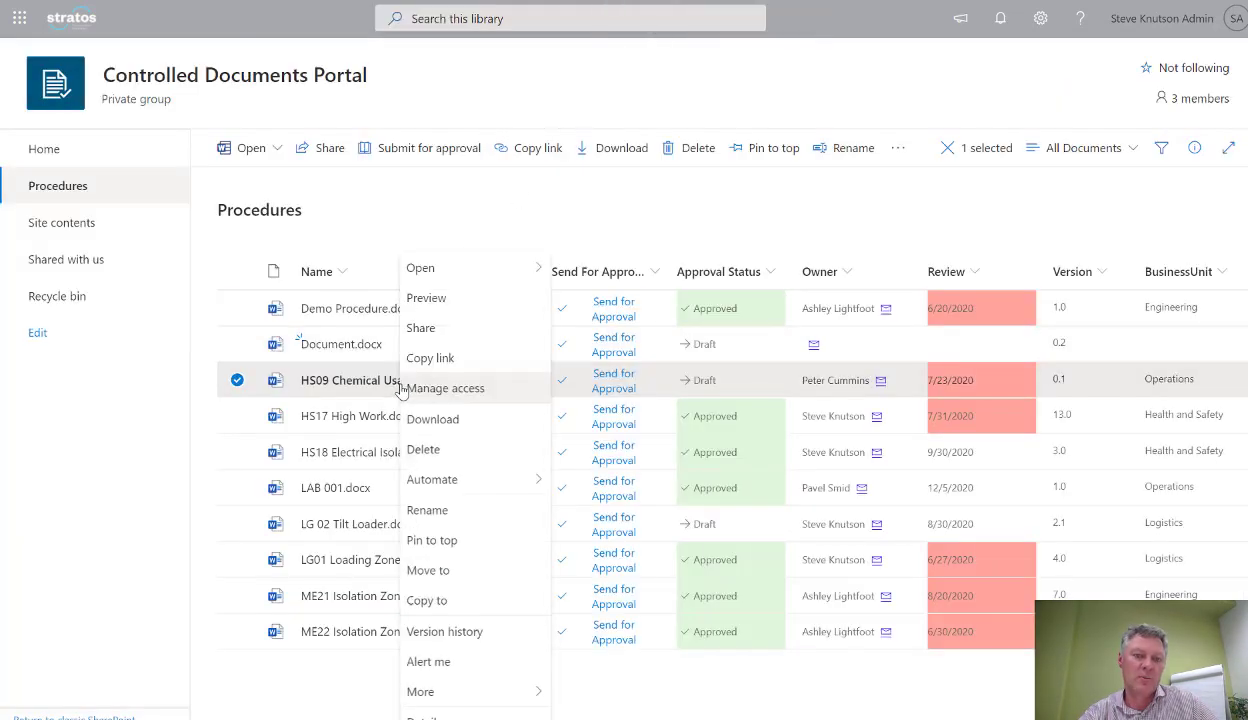
pyautogui.click(424, 328)
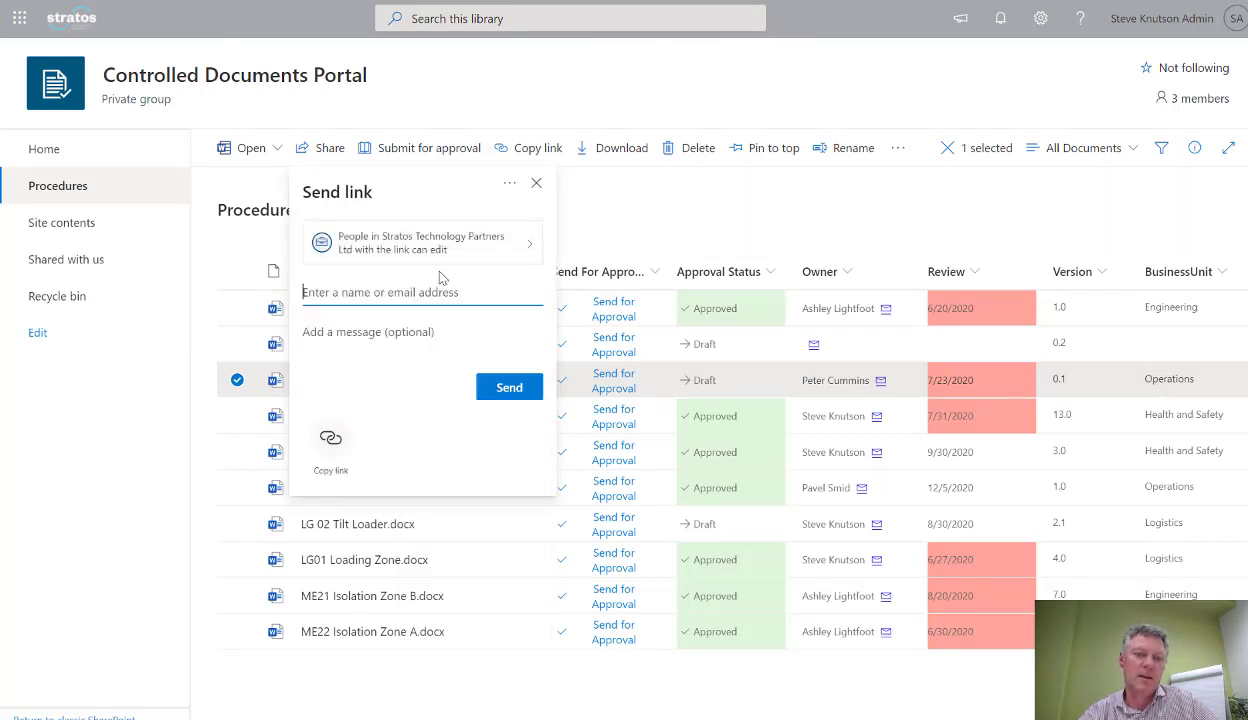
pyautogui.click(430, 256)
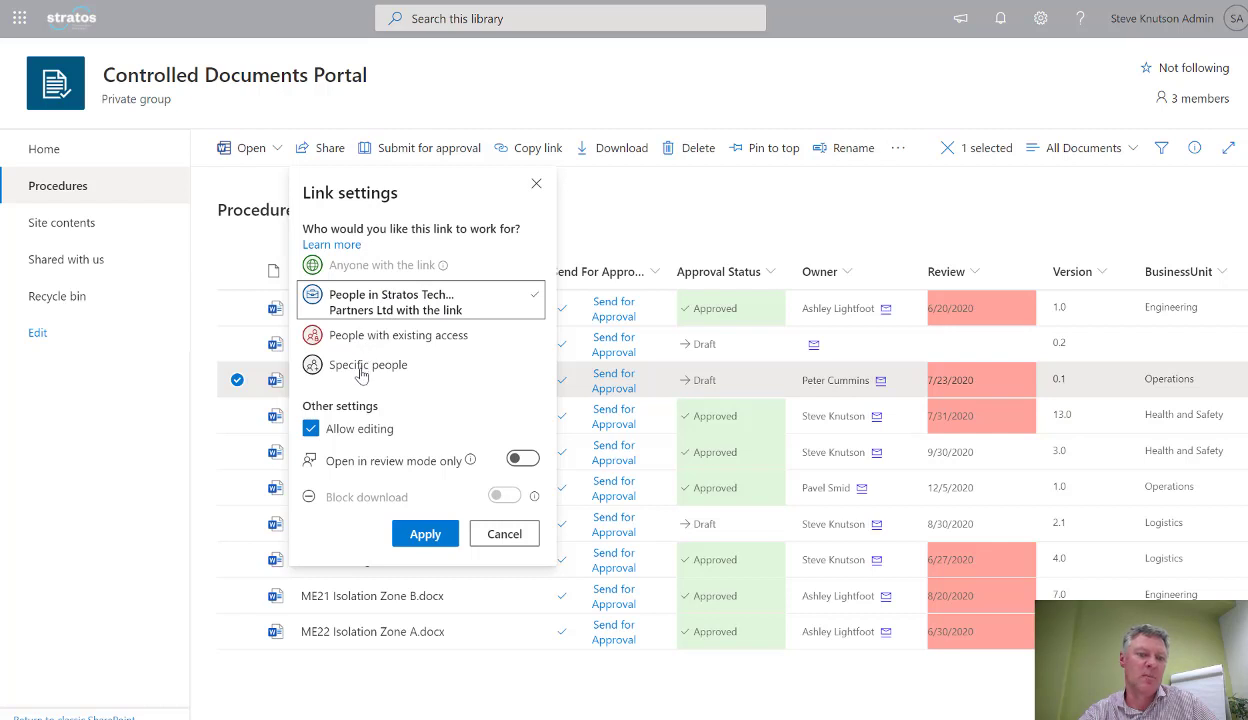
pyautogui.click(503, 535)
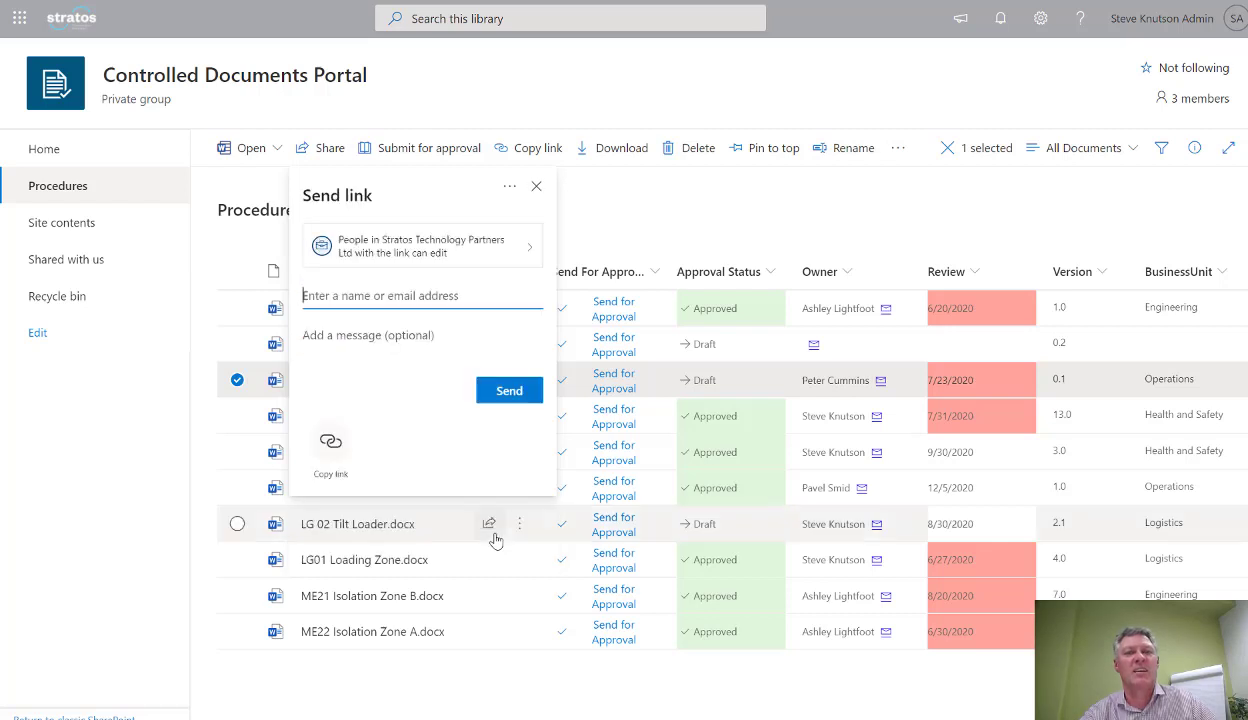
pyautogui.click(536, 186)
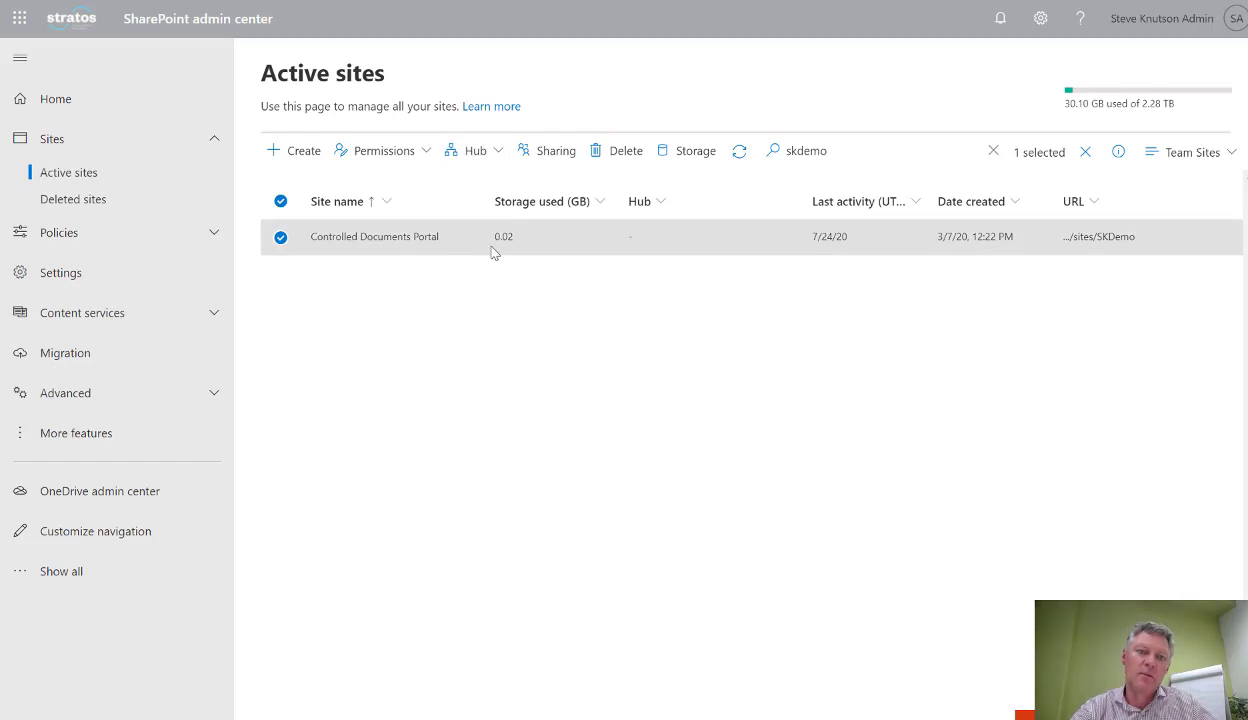
# - Allow Controlled Documents Portal to share with new and existing guests, limited to microsoft.com
pyautogui.click(561, 156)
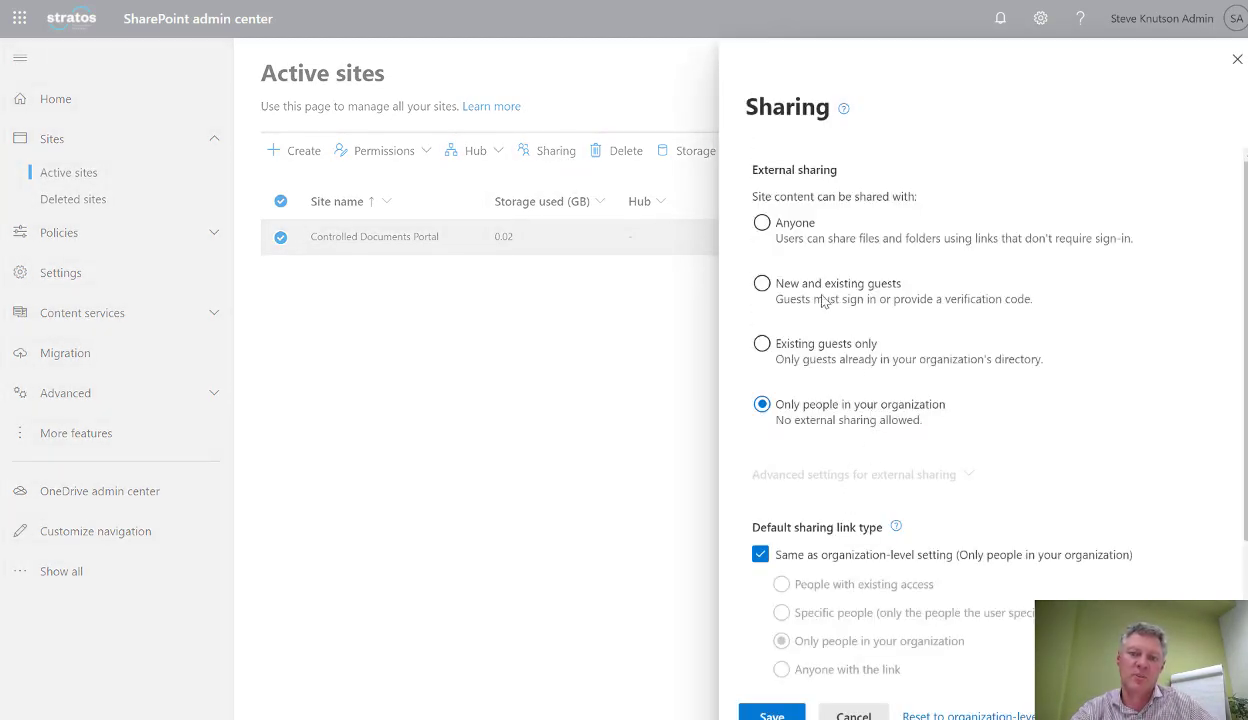
pyautogui.click(780, 284)
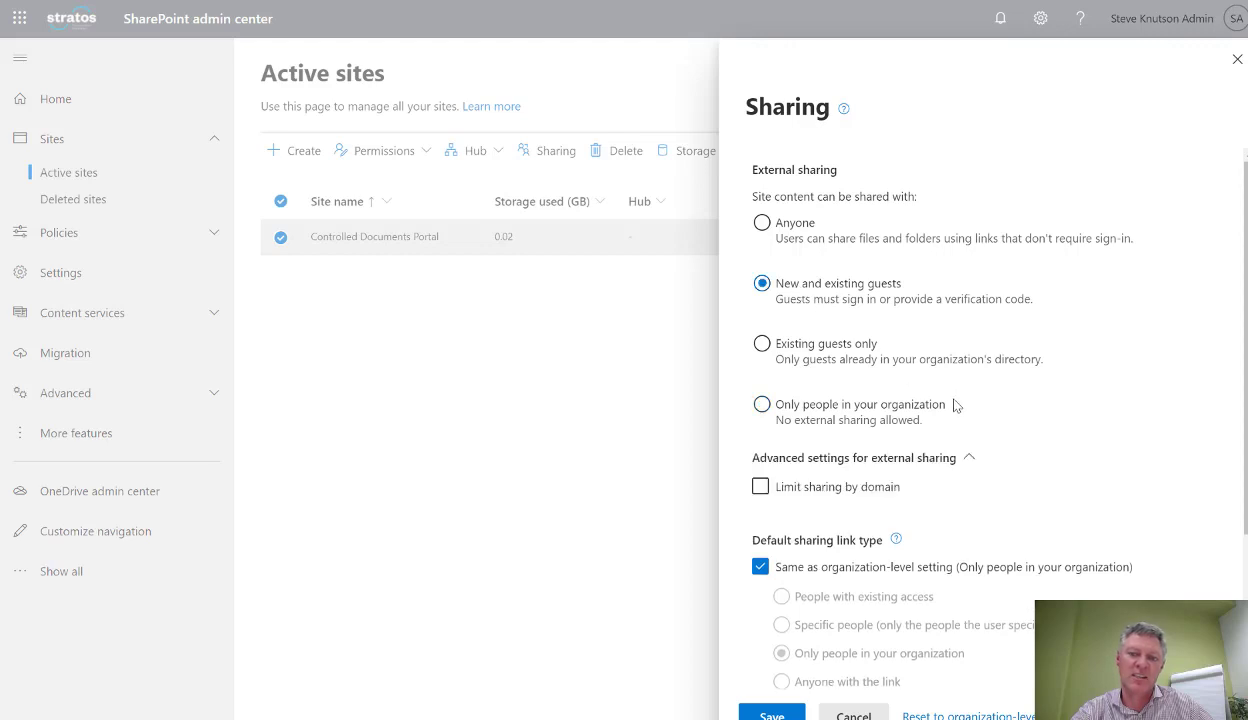
pyautogui.scroll(-2, 933, 402)
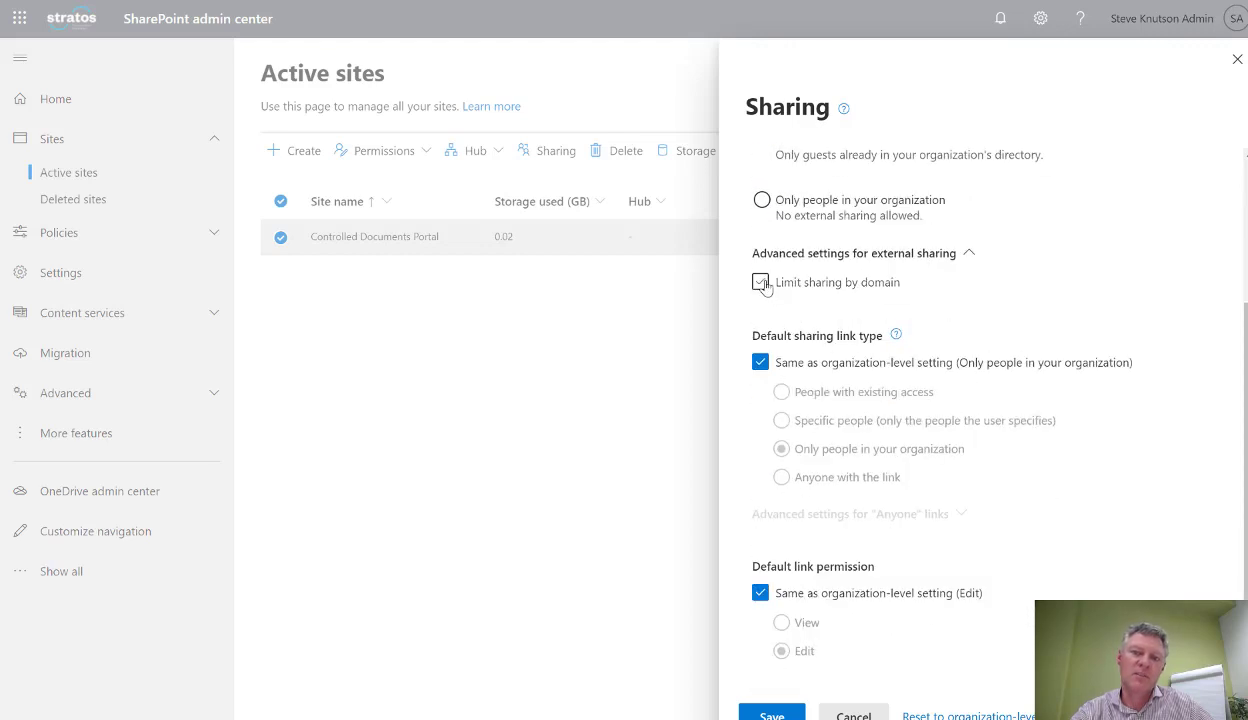
pyautogui.click(760, 282)
pyautogui.click(821, 321)
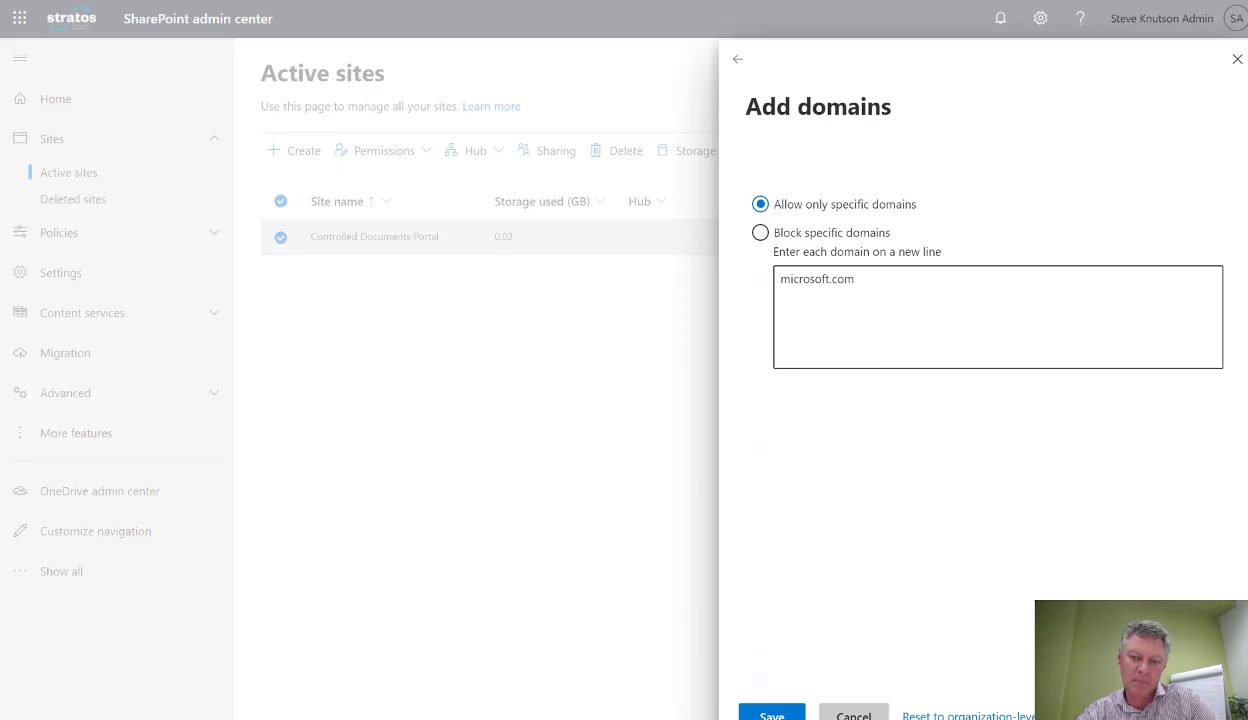
pyautogui.click(772, 714)
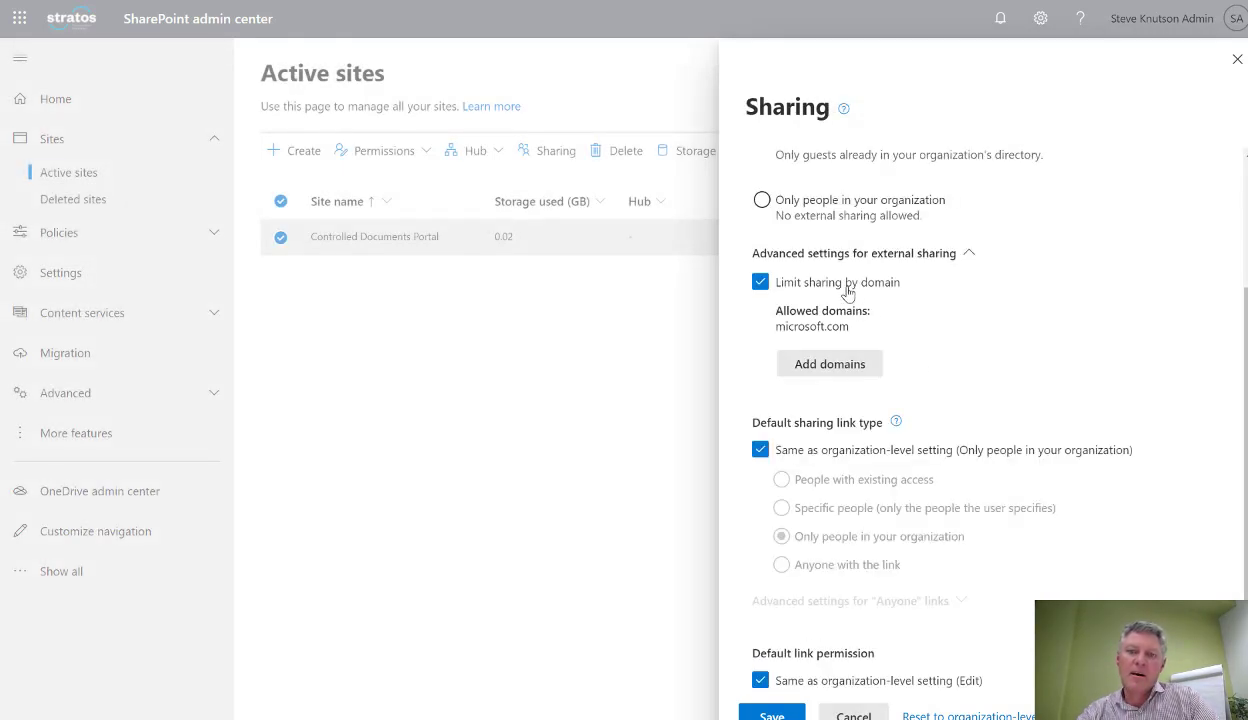
# - Replace the organization-level default link type with People with existing access and save the site settings
pyautogui.scroll(-1, 995, 413)
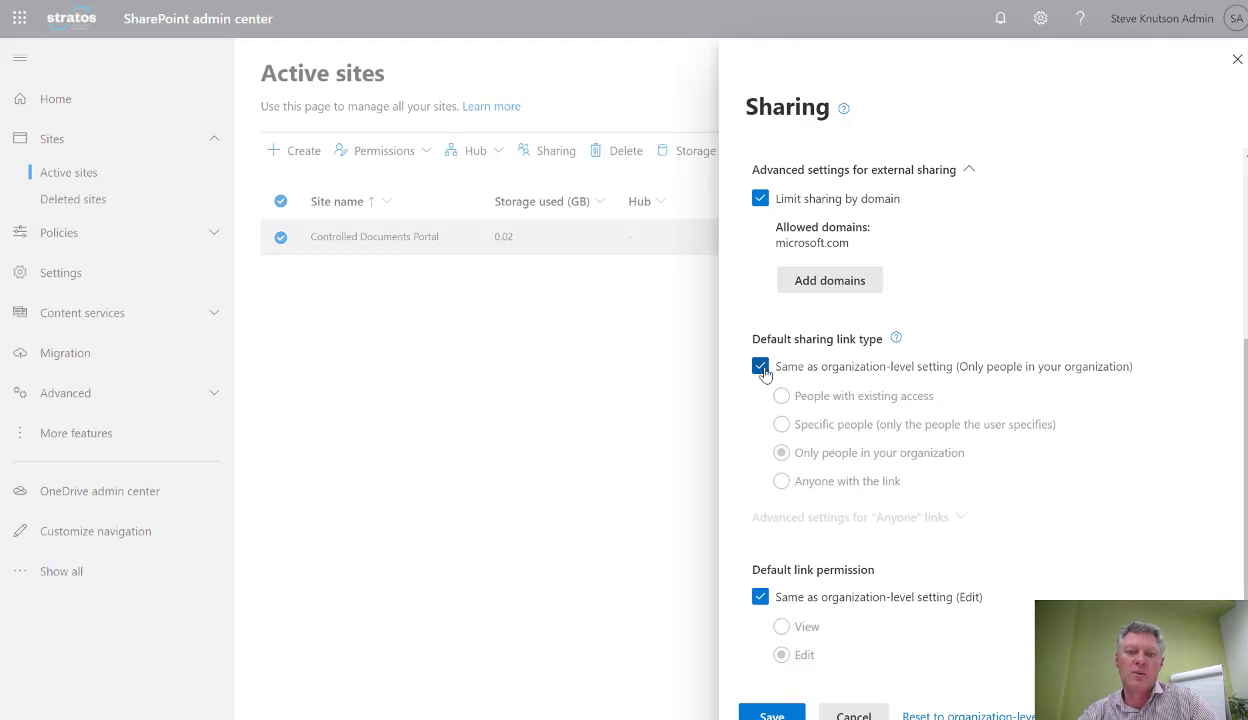
pyautogui.click(761, 368)
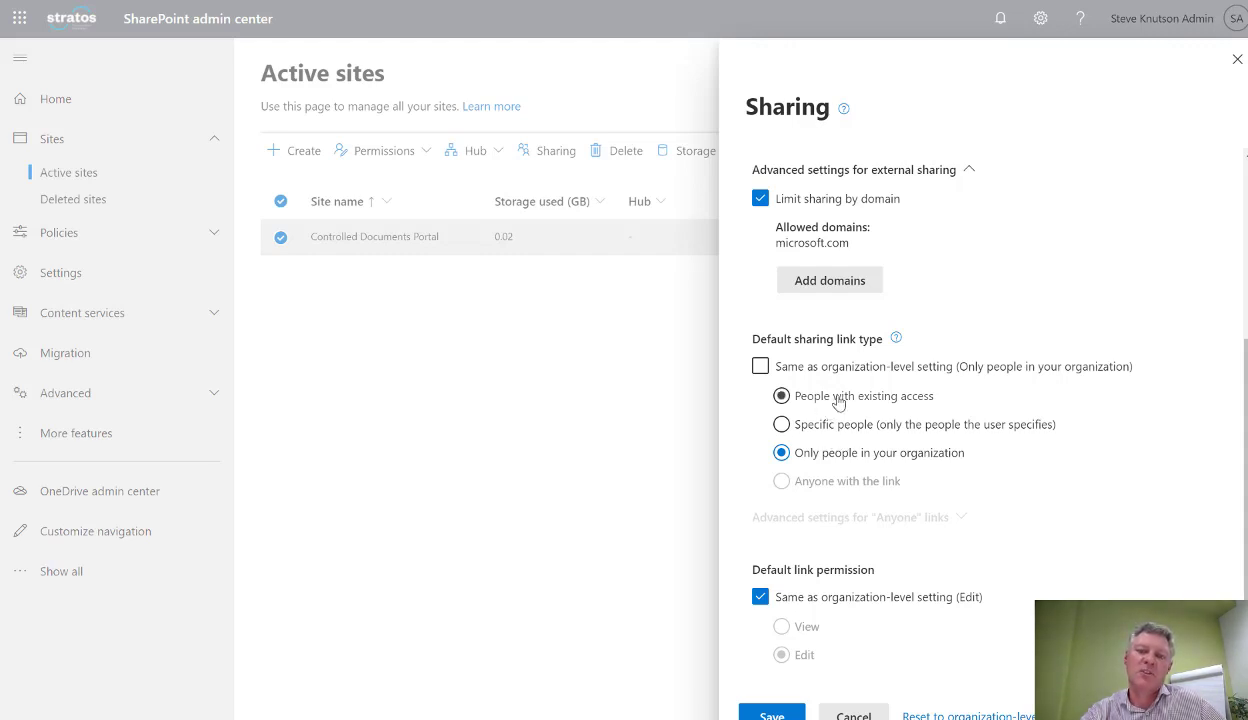
pyautogui.click(838, 401)
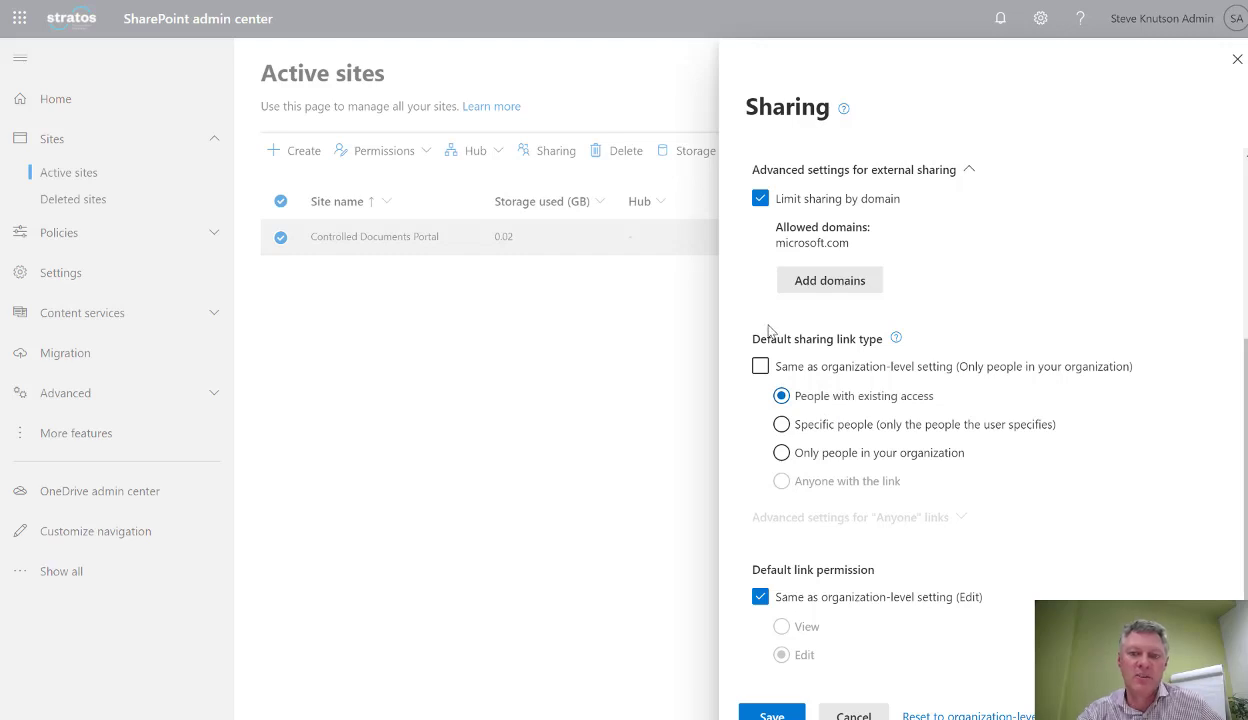
pyautogui.click(771, 714)
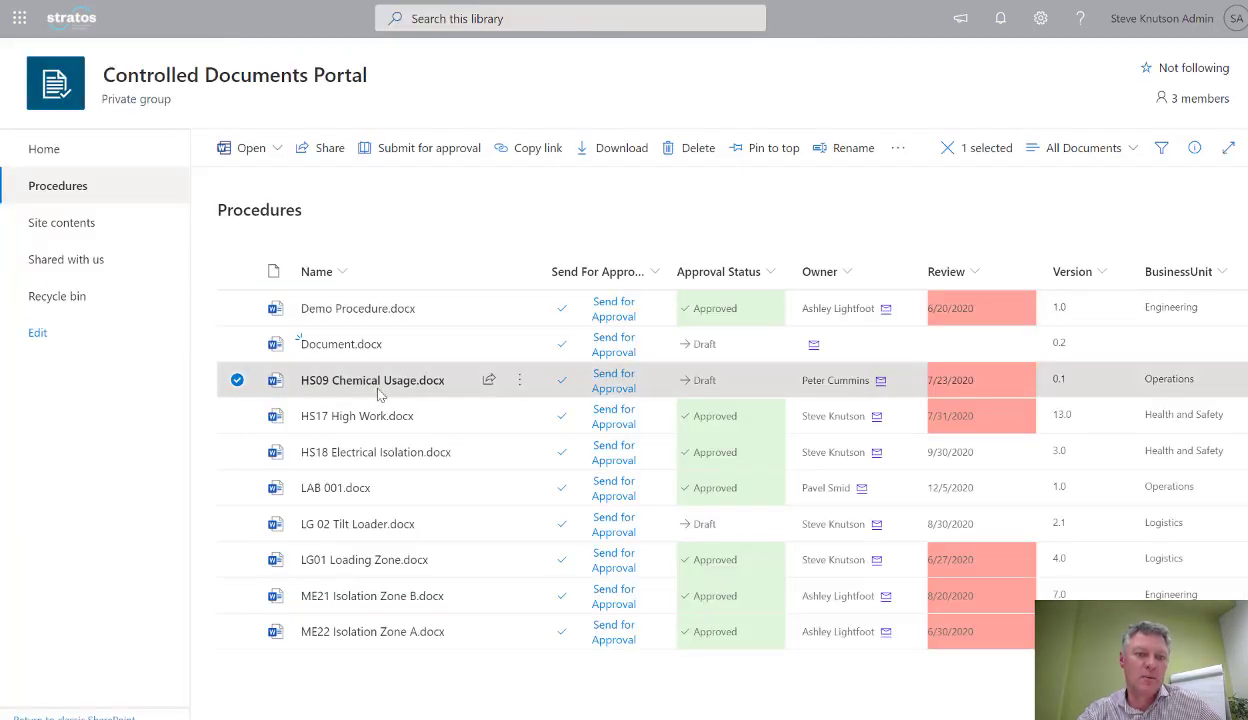
# - Share HS09 Chemical Usage.docx to confirm the People with existing access default, then close without sending
pyautogui.rightClick(379, 393)
pyautogui.click(416, 329)
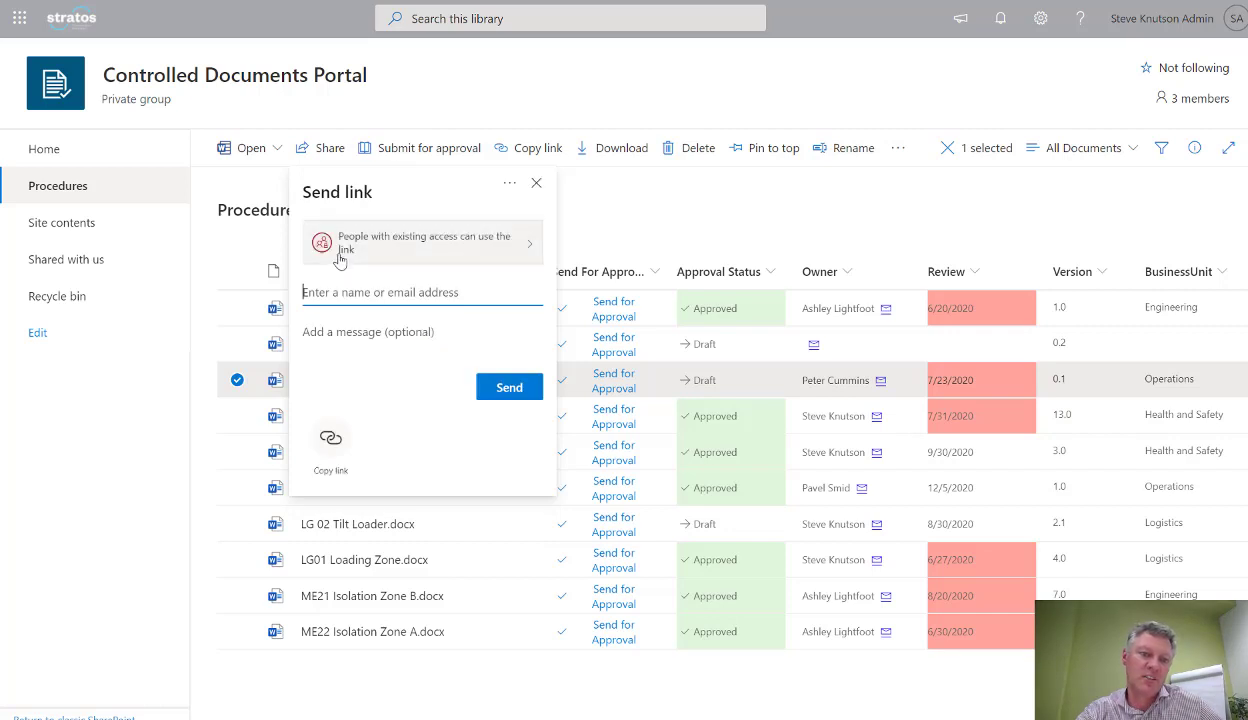
pyautogui.click(442, 258)
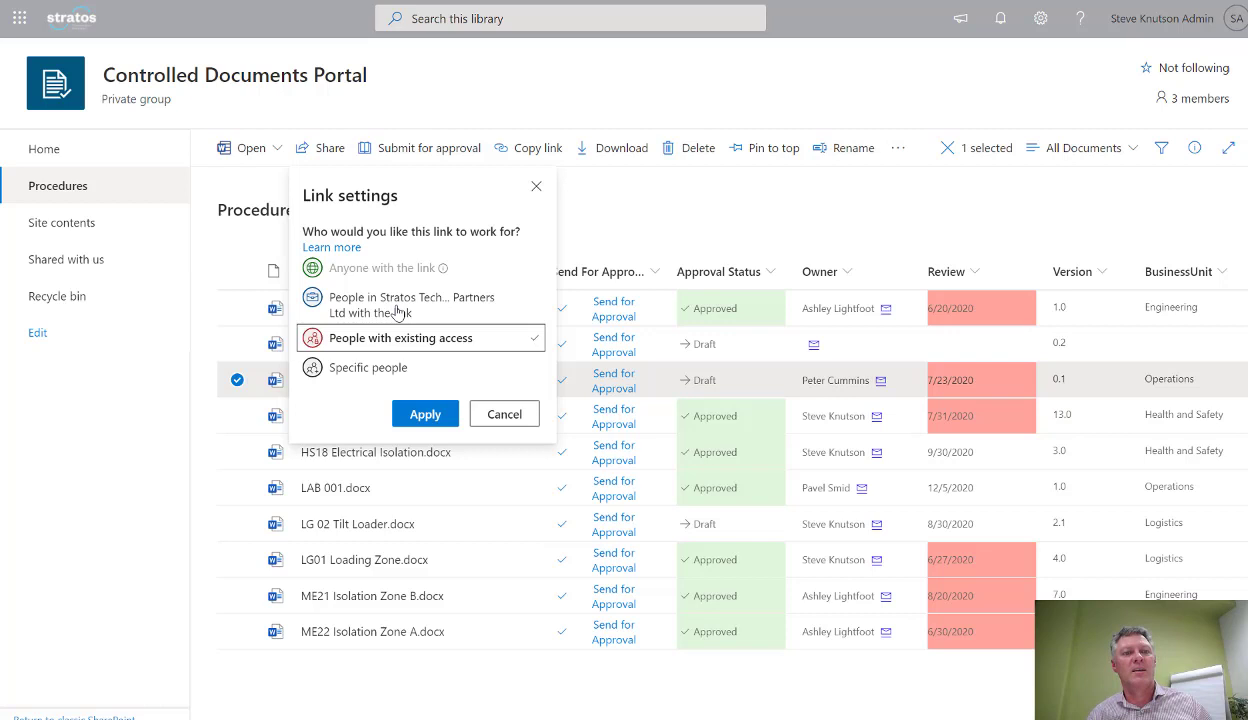
pyautogui.click(501, 418)
pyautogui.click(536, 186)
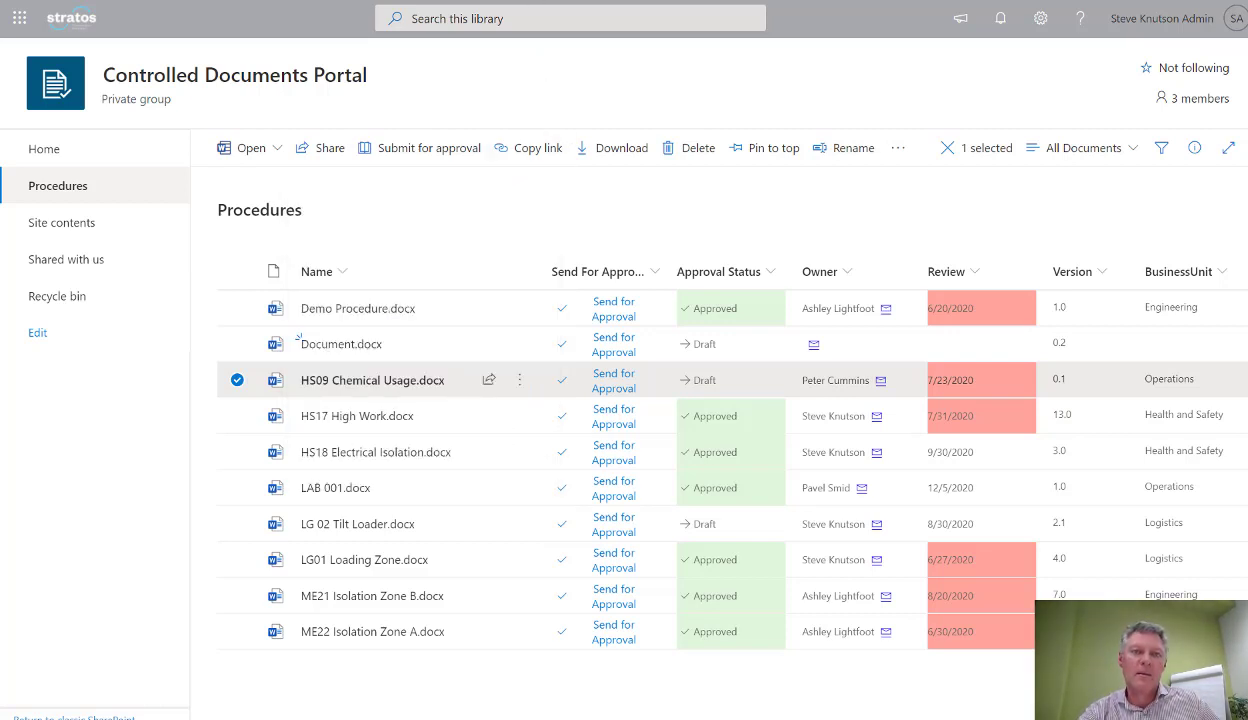